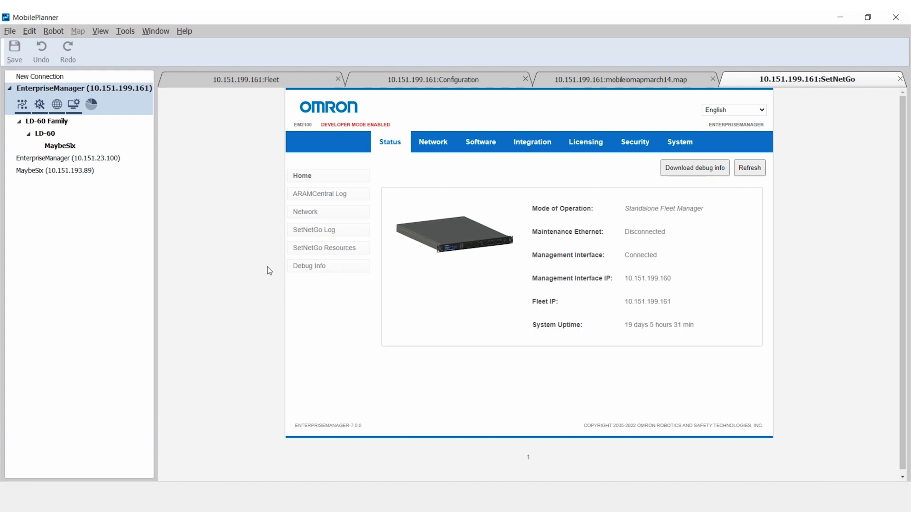
Open the Enterprise Manager's installed software page and review the list of software packages
click(493, 149)
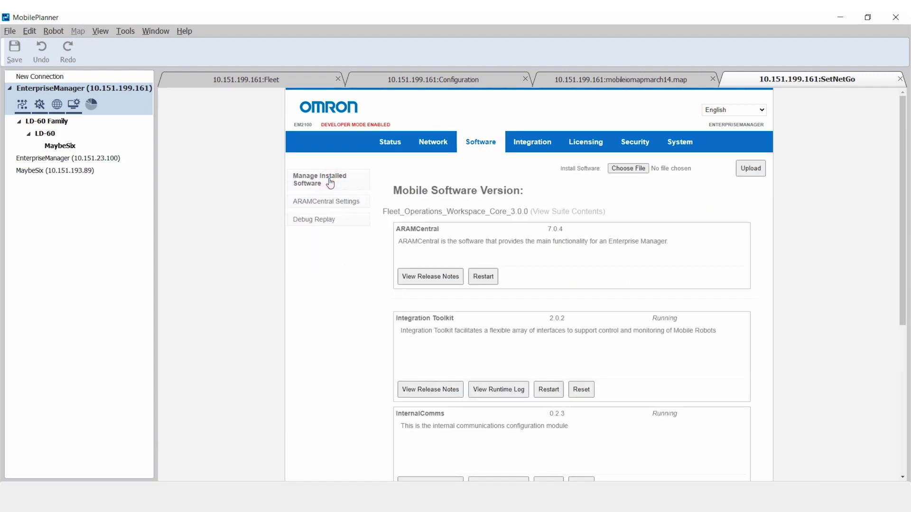
scroll(341, 297, down, 5)
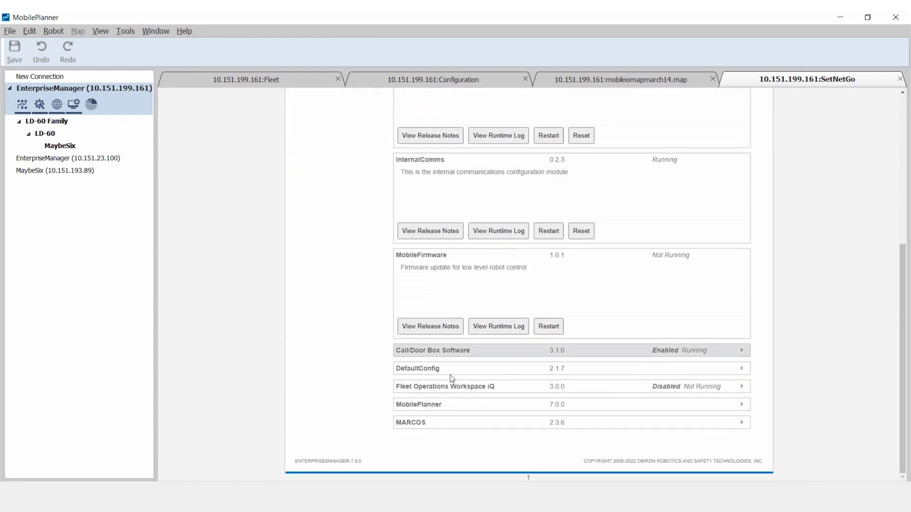
scroll(349, 267, up, 5)
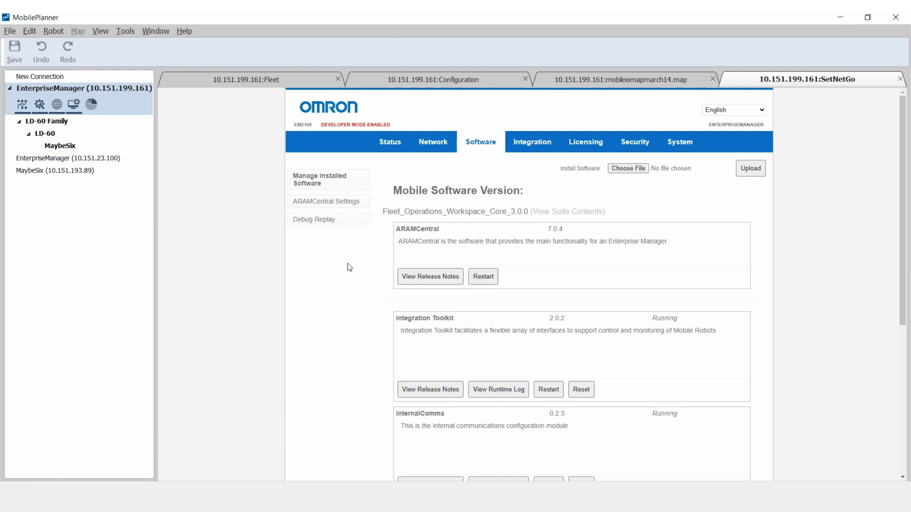
Restart the MobileIO software package from the installed software list
scroll(332, 287, down, 5)
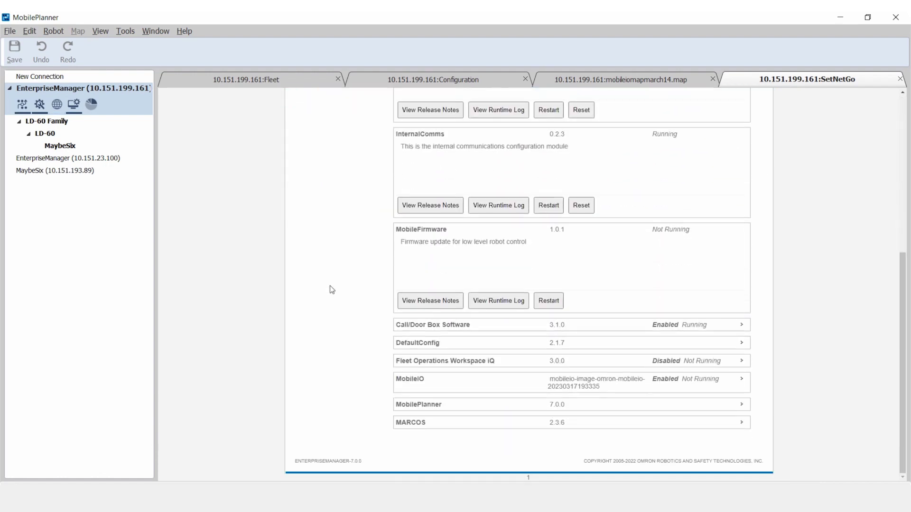
click(483, 383)
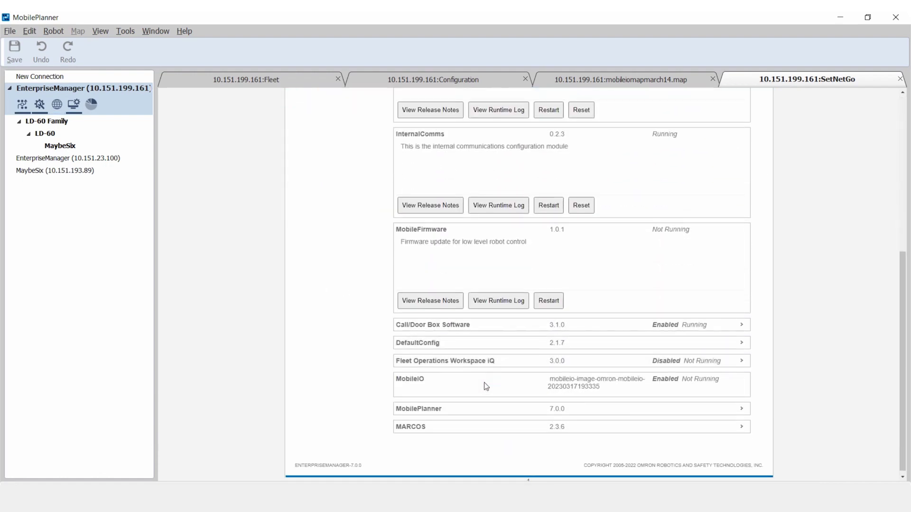
click(585, 330)
click(546, 378)
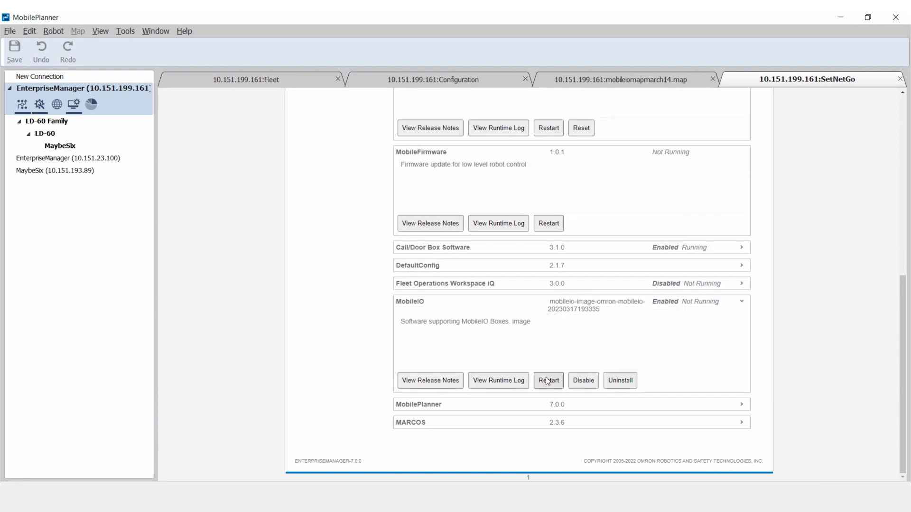
click(547, 380)
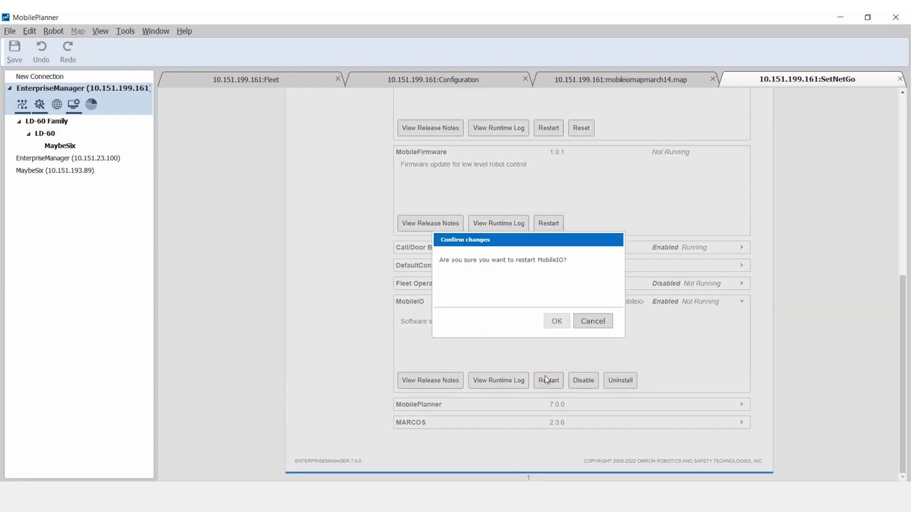
click(550, 327)
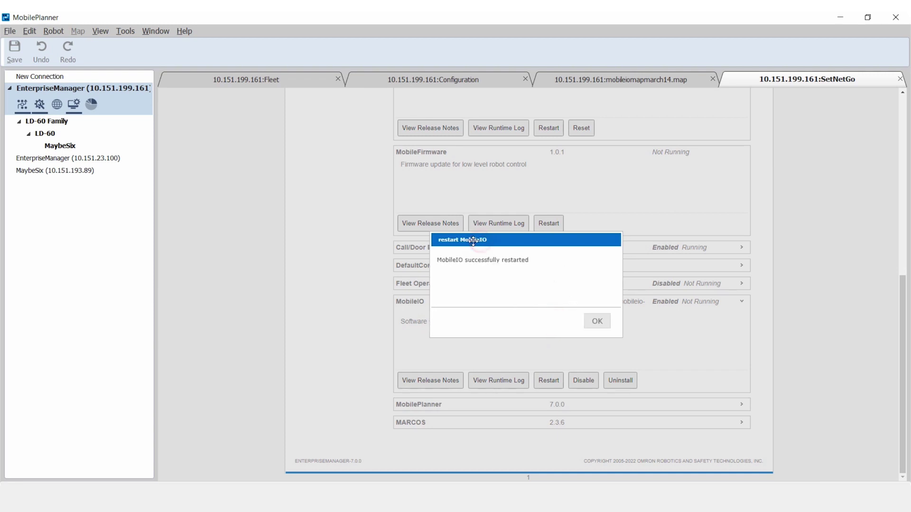
click(588, 326)
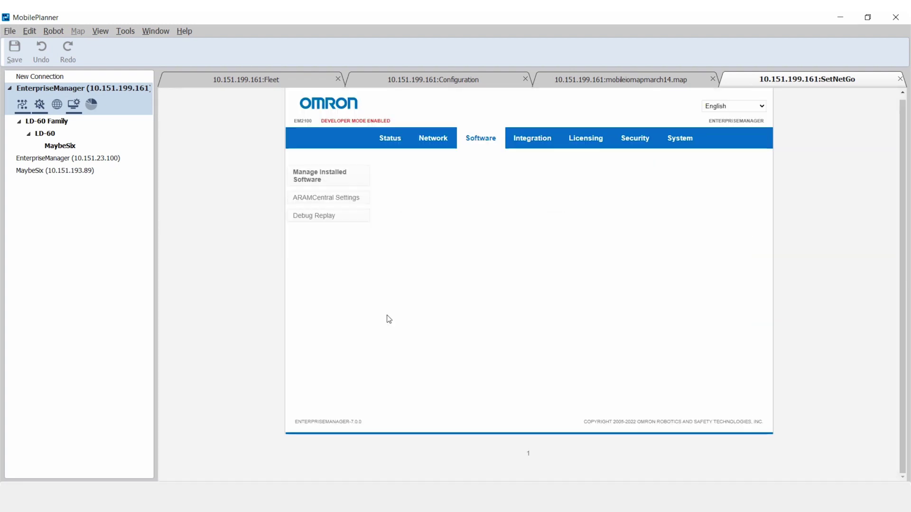
Check the running status of MobileIO in the installed software list
scroll(335, 372, down, 5)
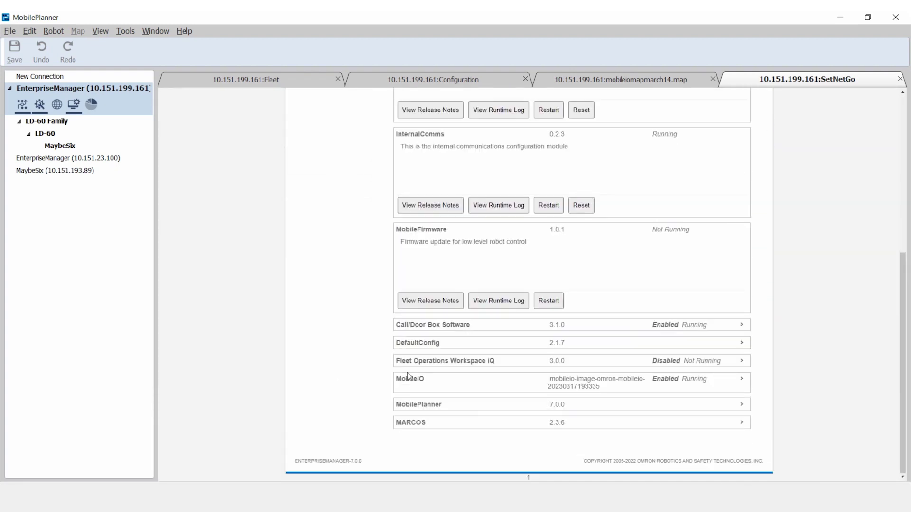
click(417, 380)
scroll(366, 391, down, 2)
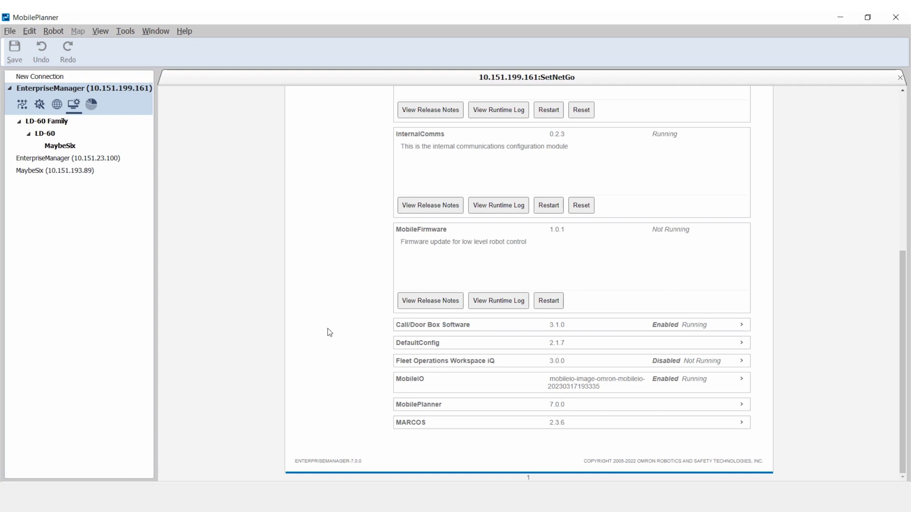
Open the fleet manager's configuration and filter its parameters by "mobile"
click(40, 106)
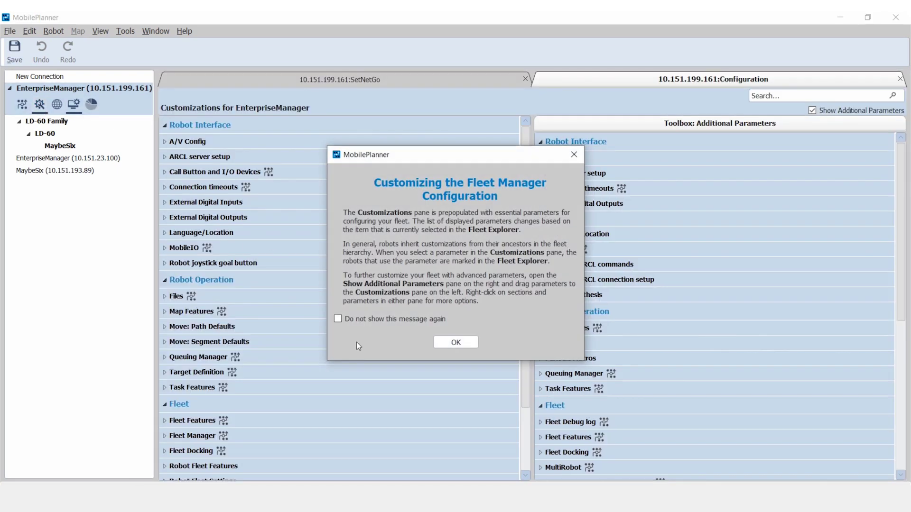
click(448, 343)
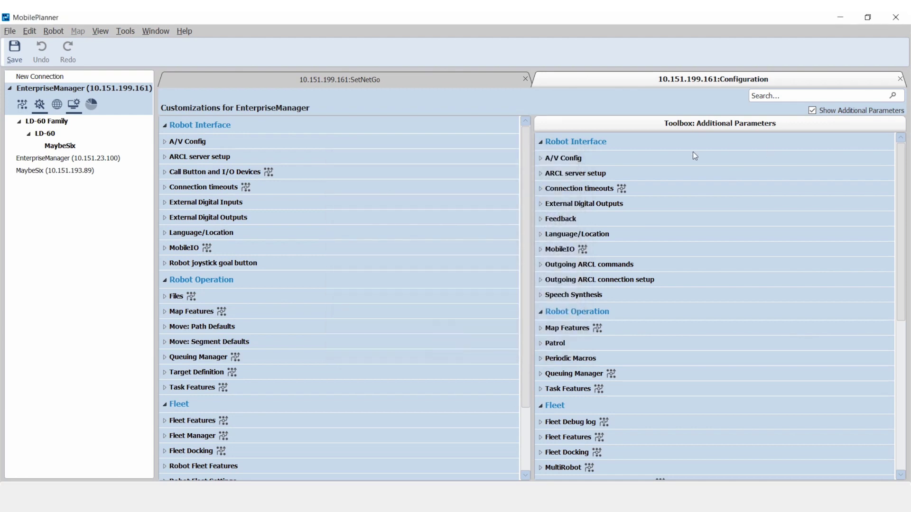
click(771, 95)
text(mobile)
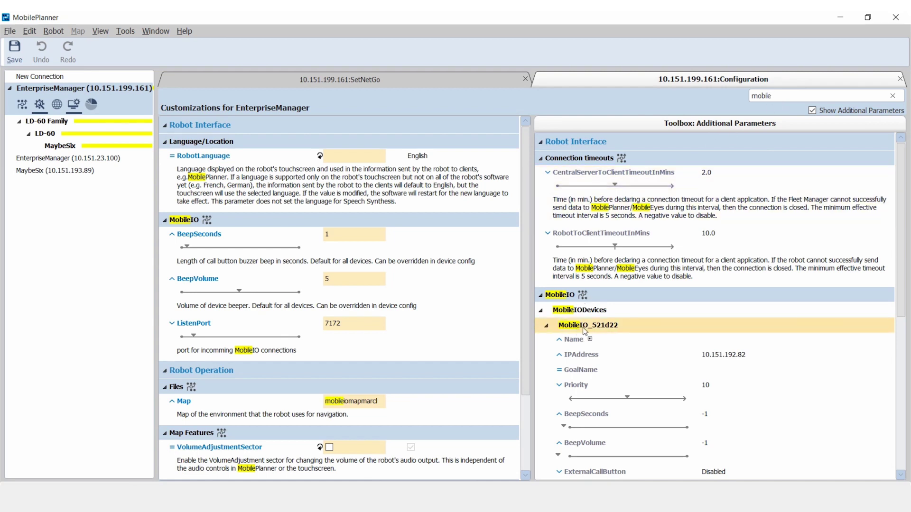
Add the MobileIO_521d22 device to the customizations and set its GoalName to Goal5
drag(583, 328, 394, 331)
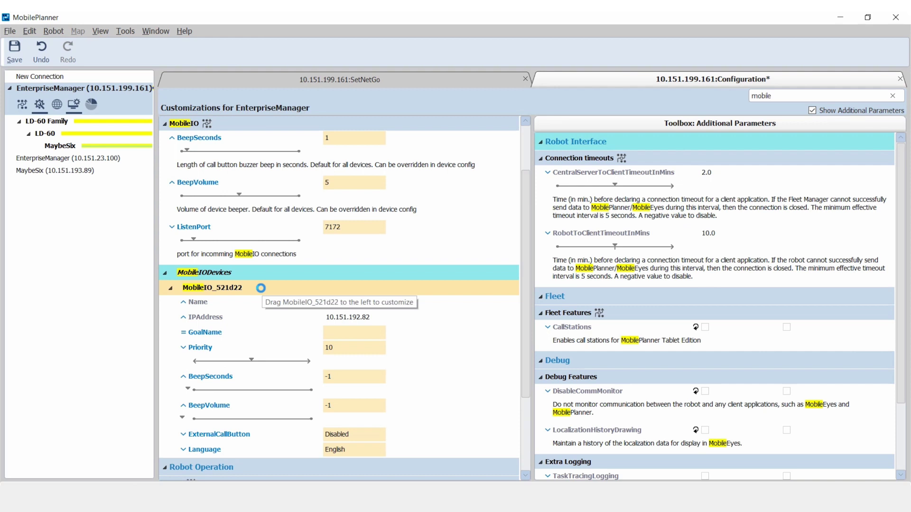
click(332, 332)
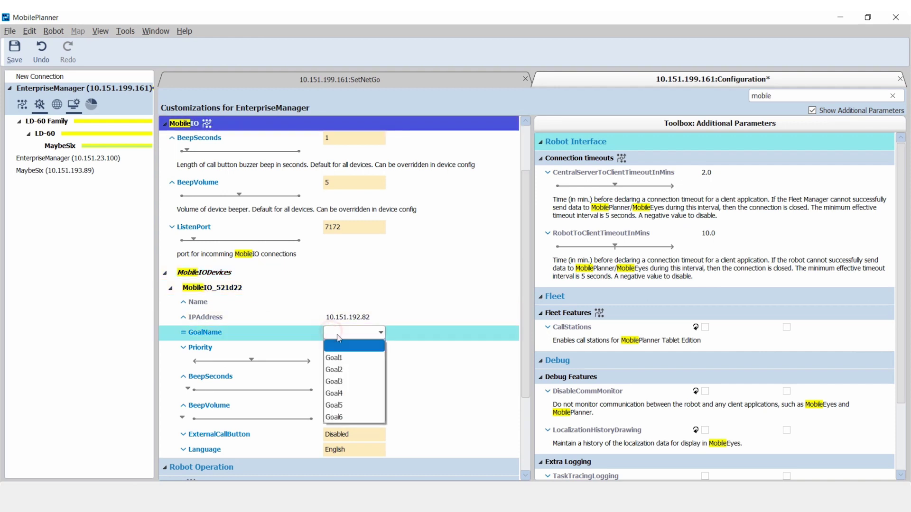
click(353, 405)
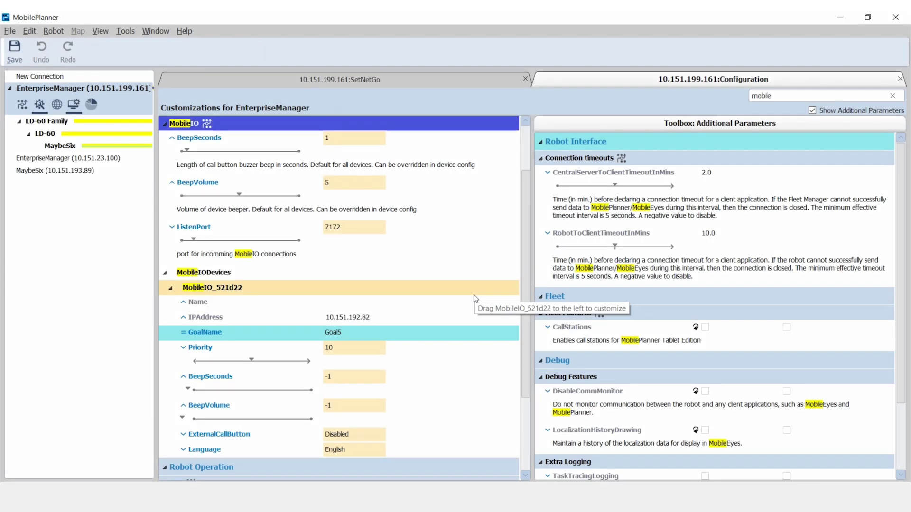
Filter the configuration parameters by "outputs" to reach the customizations of 521d22_Output_1
double_click(761, 95)
text(outputs)
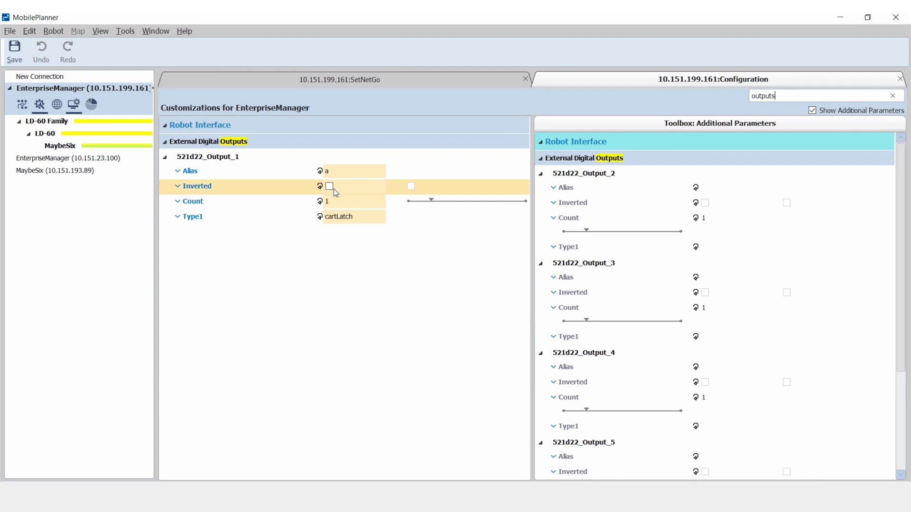
drag(572, 184, 332, 172)
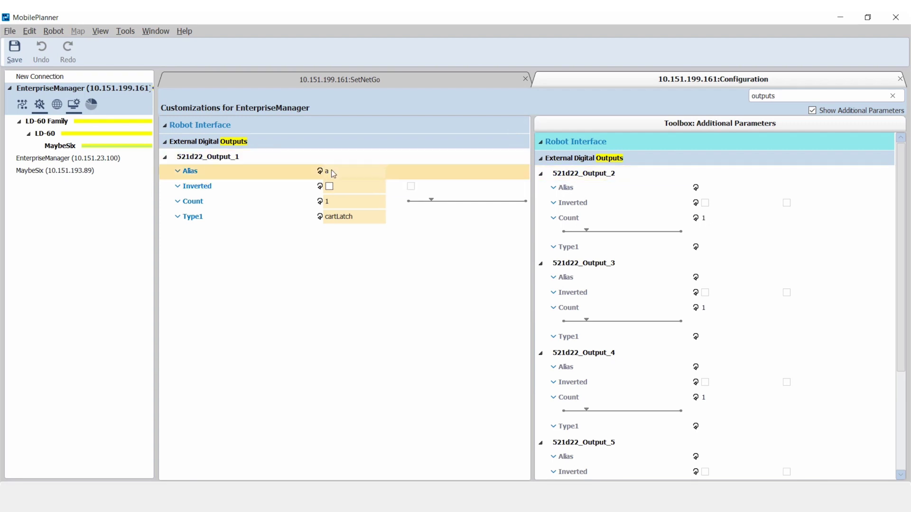
Set the Count of 521d22_Output_1 to 2 and its Type1 to door, leaving Type2 as custom
click(356, 175)
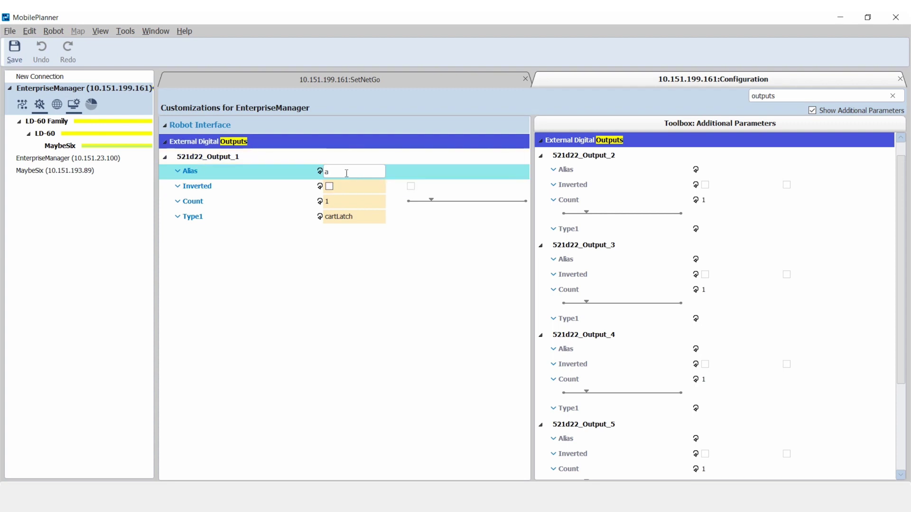
click(337, 201)
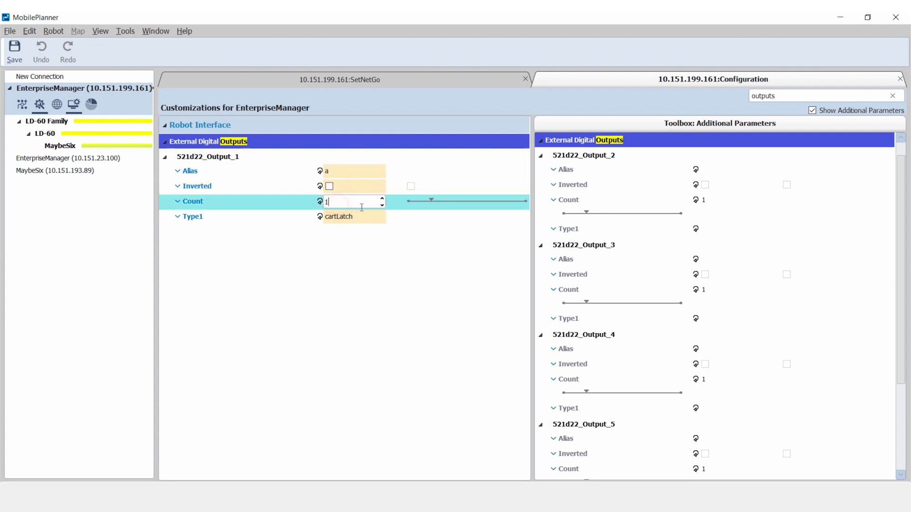
click(382, 198)
click(361, 228)
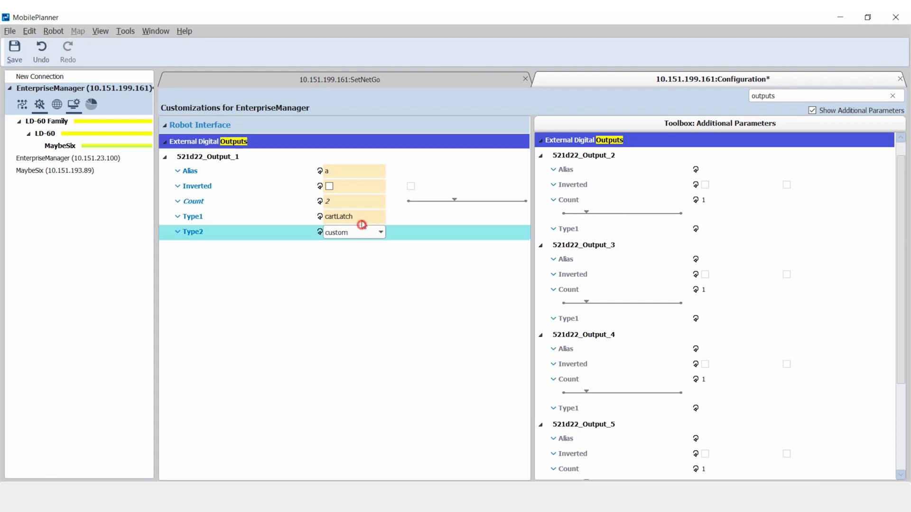
click(362, 217)
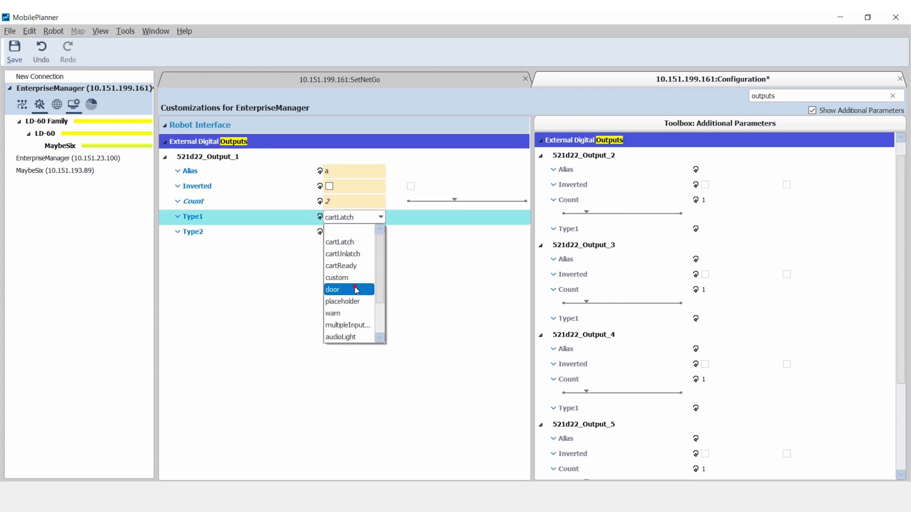
click(358, 288)
click(363, 227)
click(353, 293)
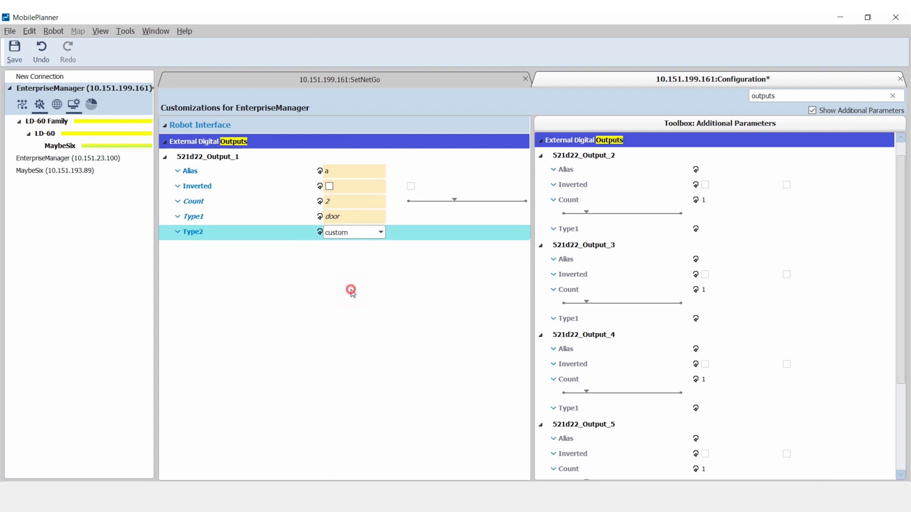
Set the alias of 521d22_Output_1 to "newdoor" and save the configuration
click(351, 171)
key(BackSpace)
text(newdoor)
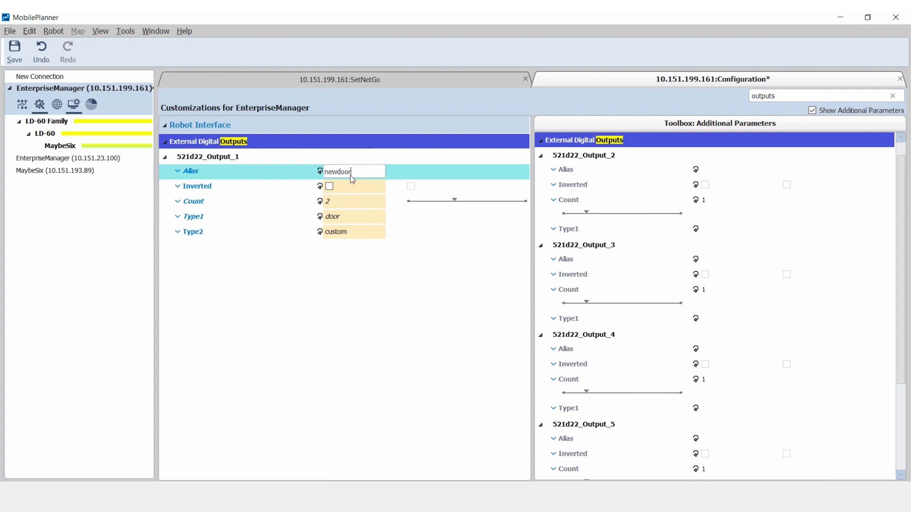
key(Return)
key(ctrl+s)
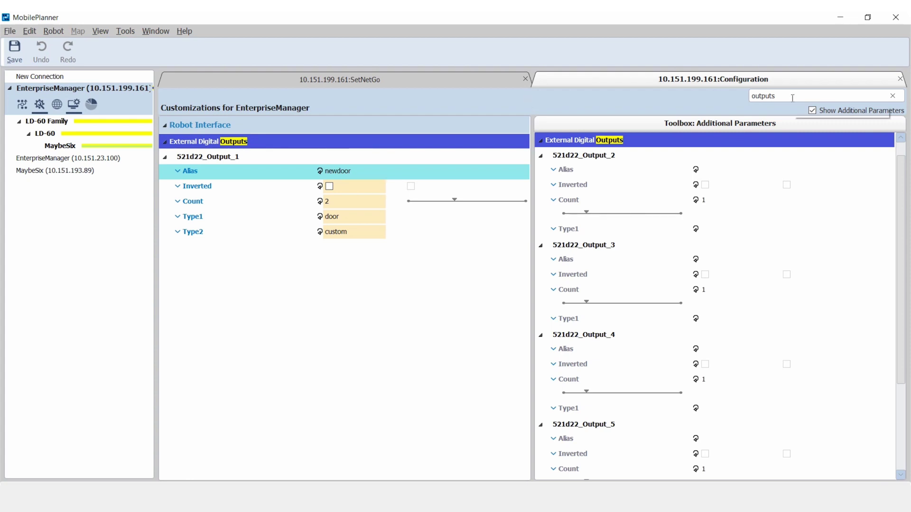
Filter the configuration parameters by "input" and collapse the entries for 521d22_Input_2 through 521d22_Input_4
key(ctrl+a)
text(input)
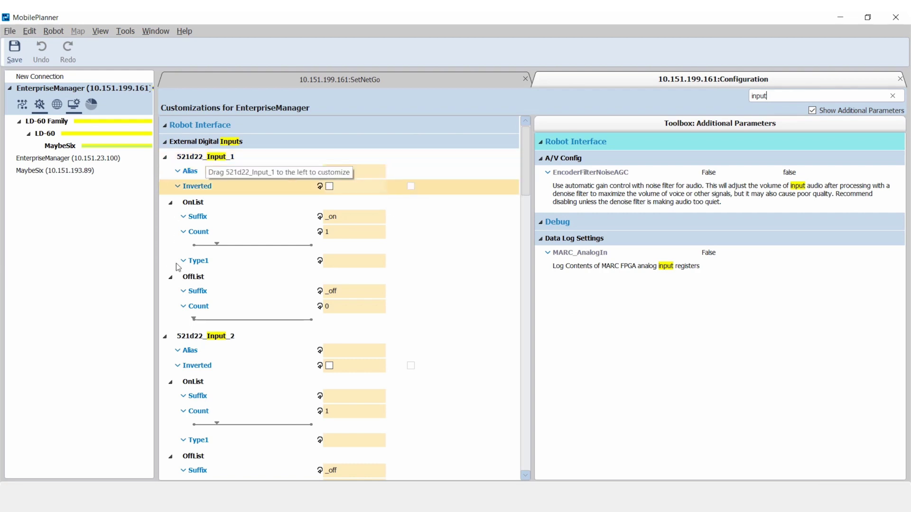
click(165, 337)
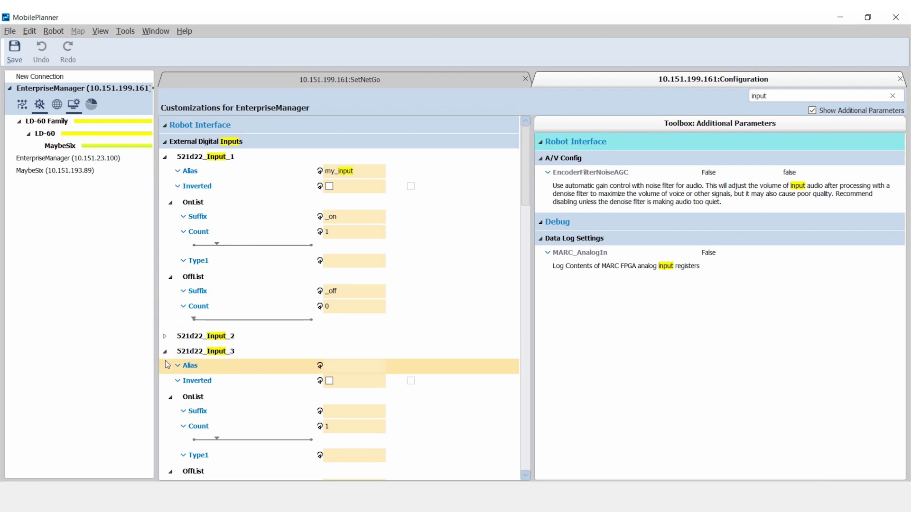
click(165, 352)
click(165, 367)
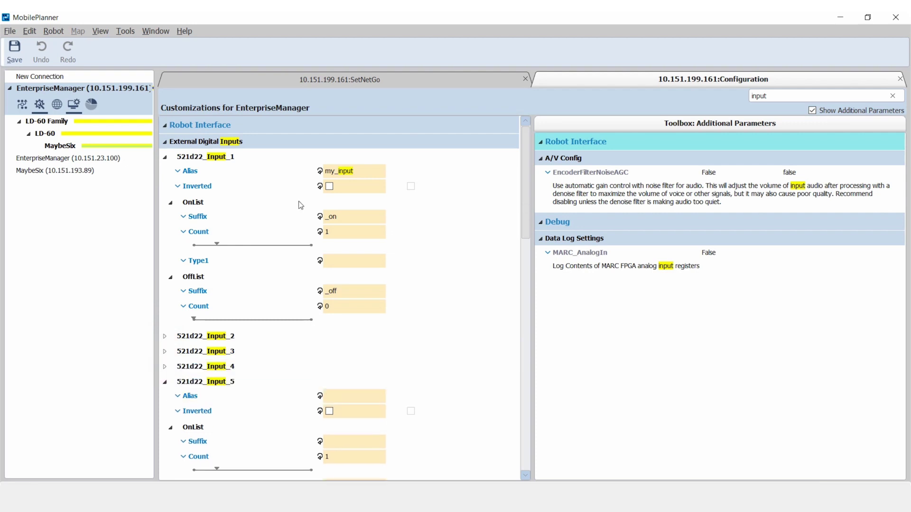
Set the alias of 521d22_Input_1 to "alias1" and the alias of 521d22_Input_2 to "alias2"
click(362, 172)
drag(362, 172, 322, 175)
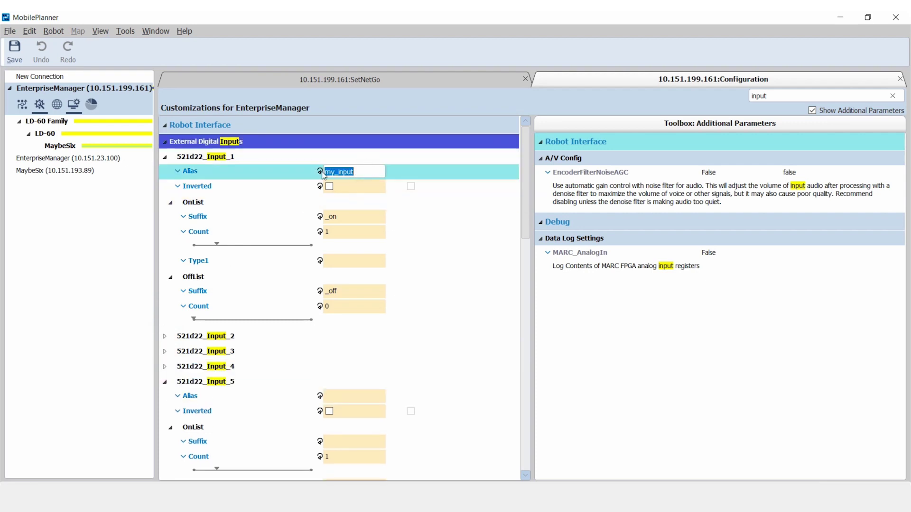
text(alias1)
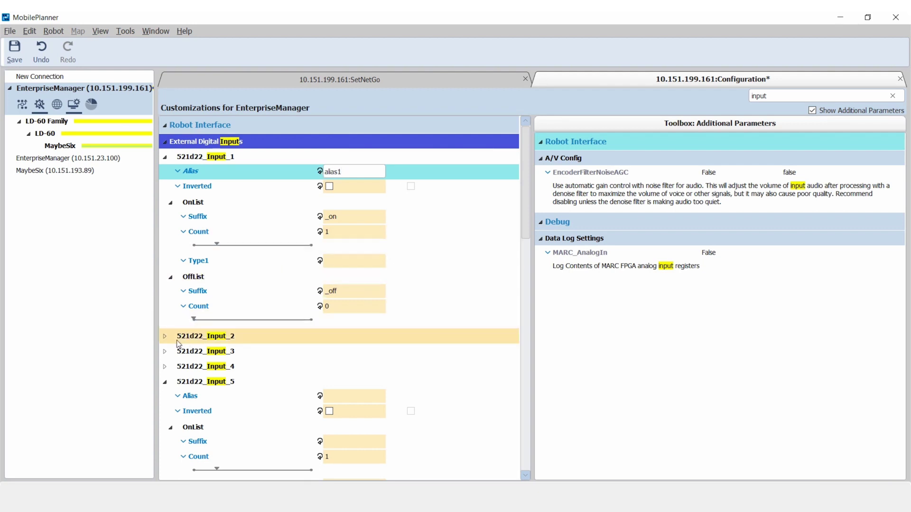
click(165, 336)
click(335, 350)
text(alias2)
key(Return)
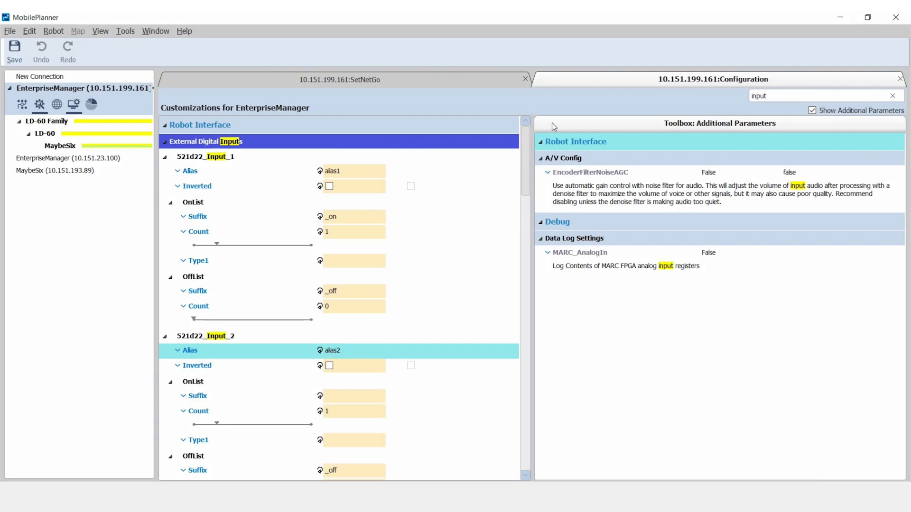
Filter the parameters by "door", enable Doors under Map Features, and save the configuration
double_click(761, 96)
text(door)
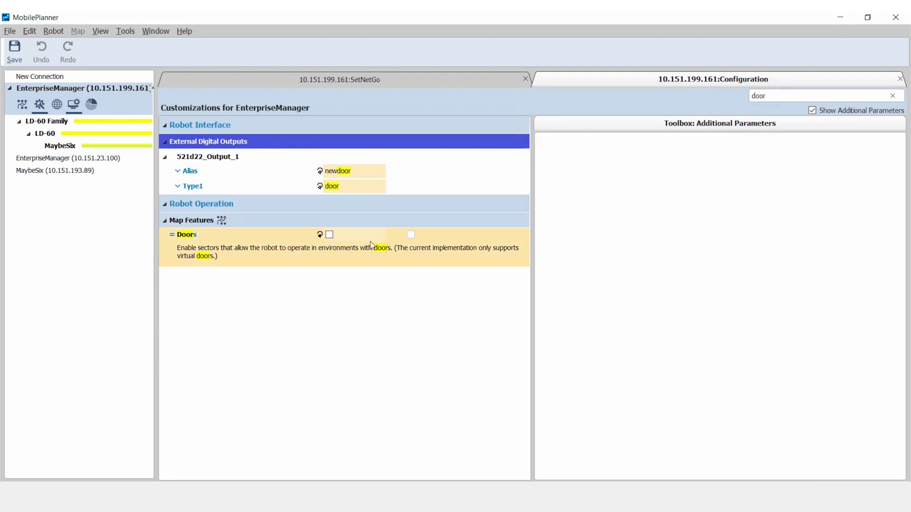
click(329, 235)
key(ctrl+s)
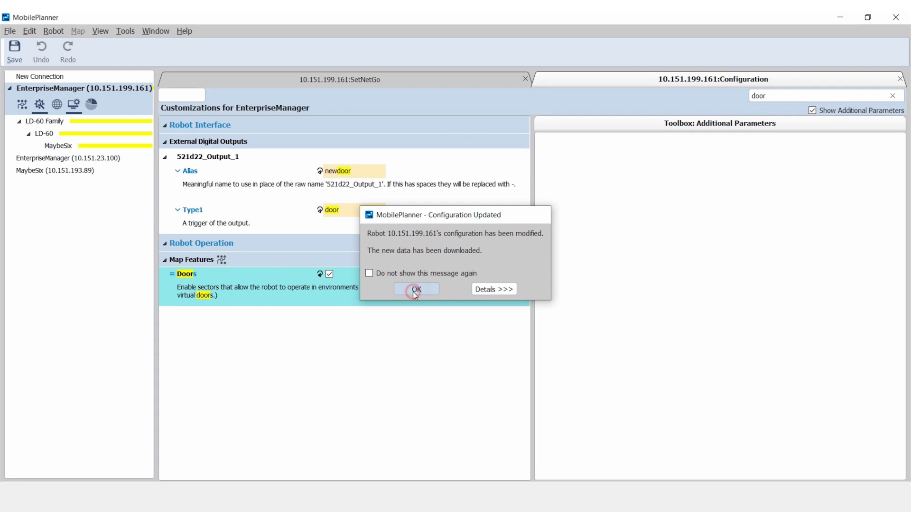
click(399, 290)
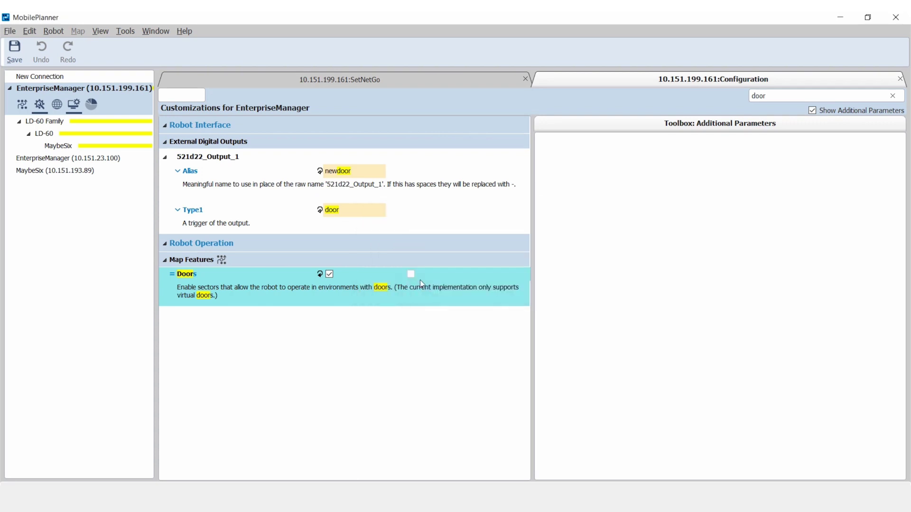
Clear the parameter filter and draw a tall Door advanced area, about 640 by 4140, on mobileiomapmarch14.map beside the existing swing sector
click(892, 97)
click(428, 292)
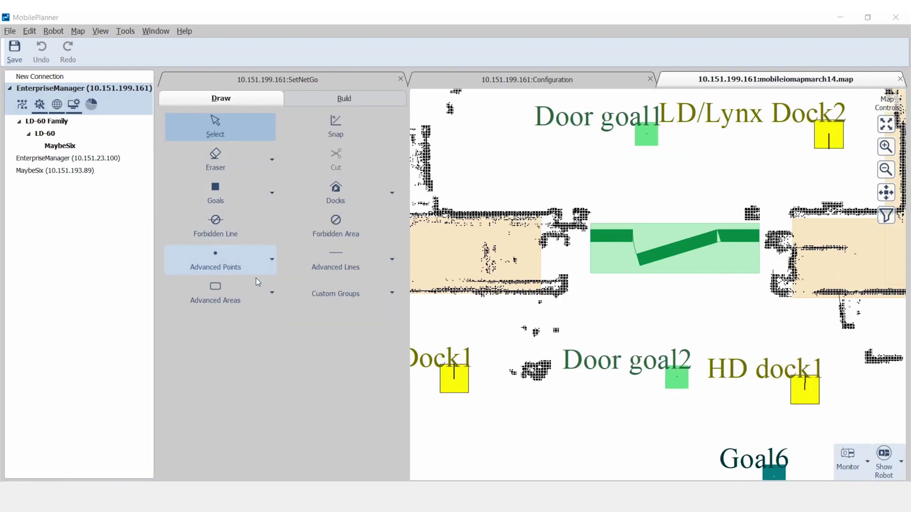
click(270, 295)
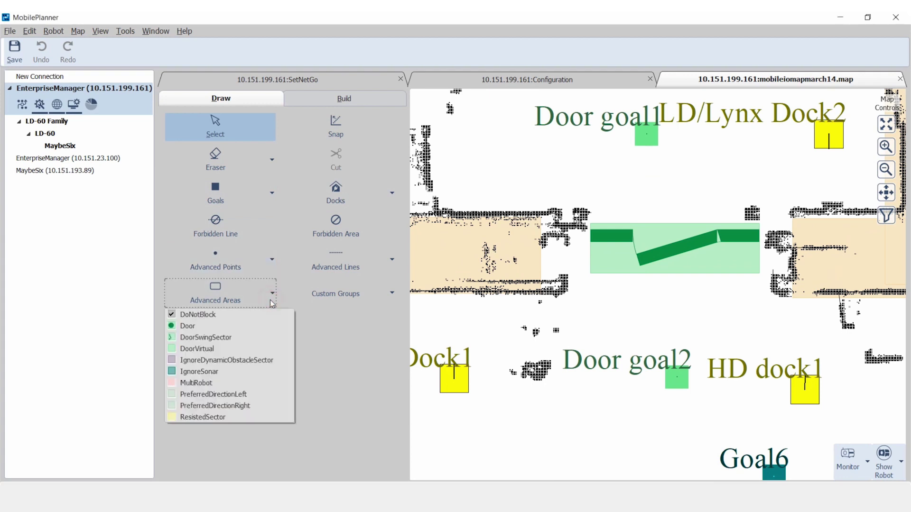
click(252, 326)
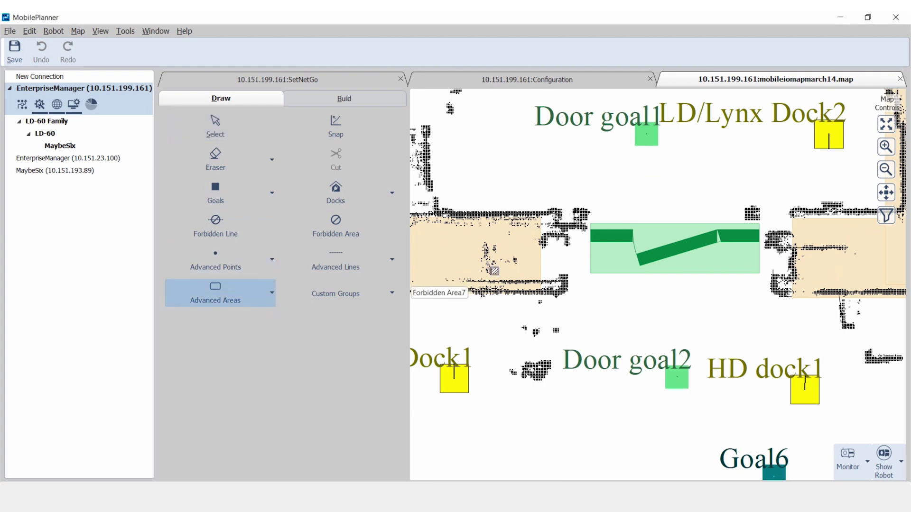
drag(548, 233, 584, 470)
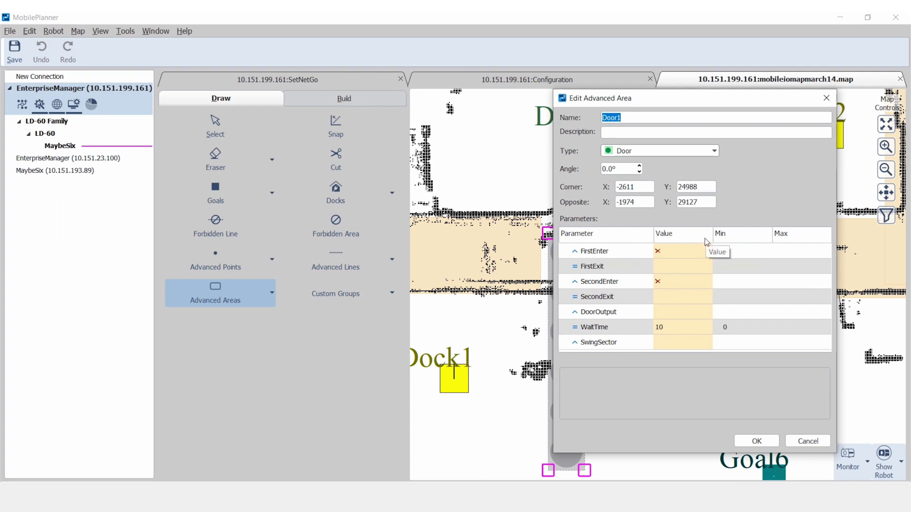
Set the new door area's FirstEnter to Door goal1 and its SecondEnter to Door goal2
click(685, 249)
click(686, 275)
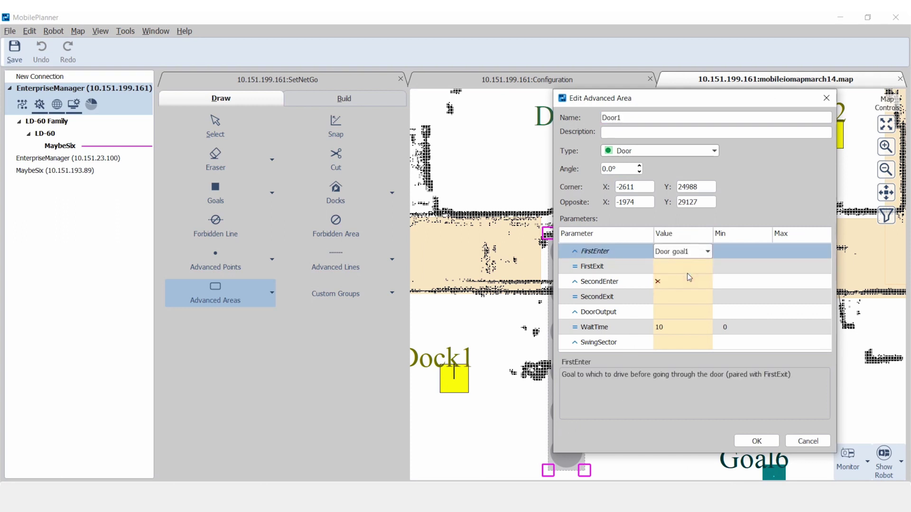
click(685, 281)
click(685, 281)
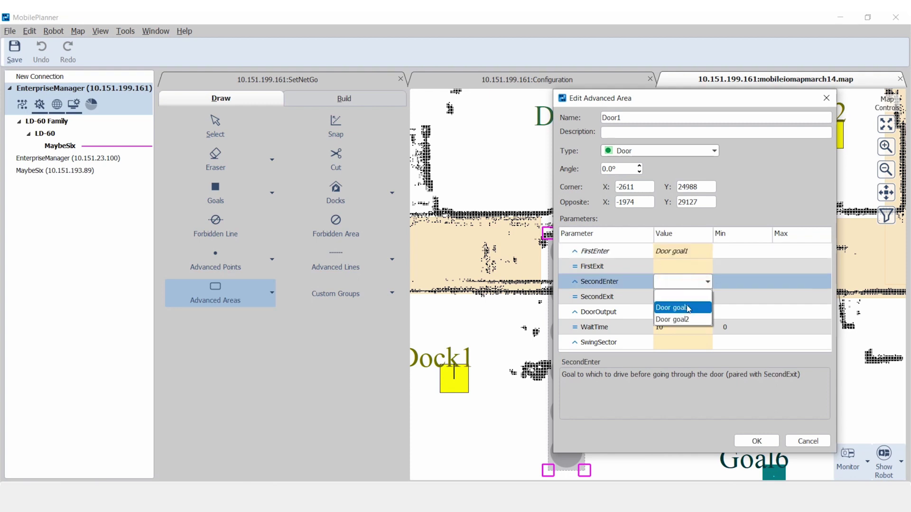
click(684, 321)
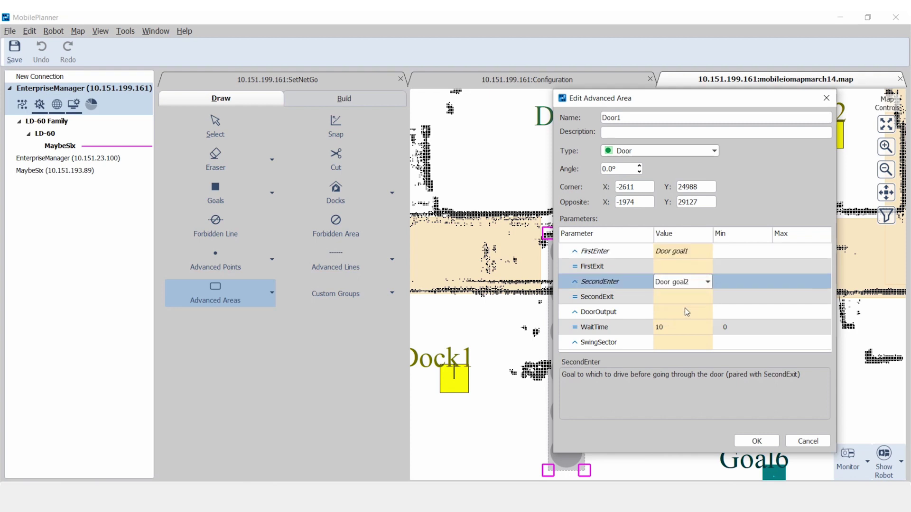
Set the door area's DoorOutput to "newdoor" and its SwingSector to DoorSwingSector1, and accept the settings
click(685, 310)
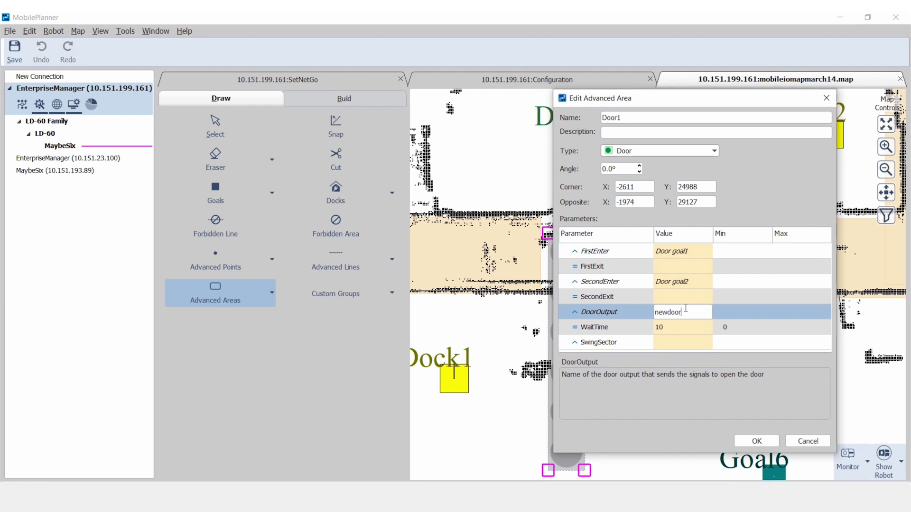
click(685, 341)
click(685, 341)
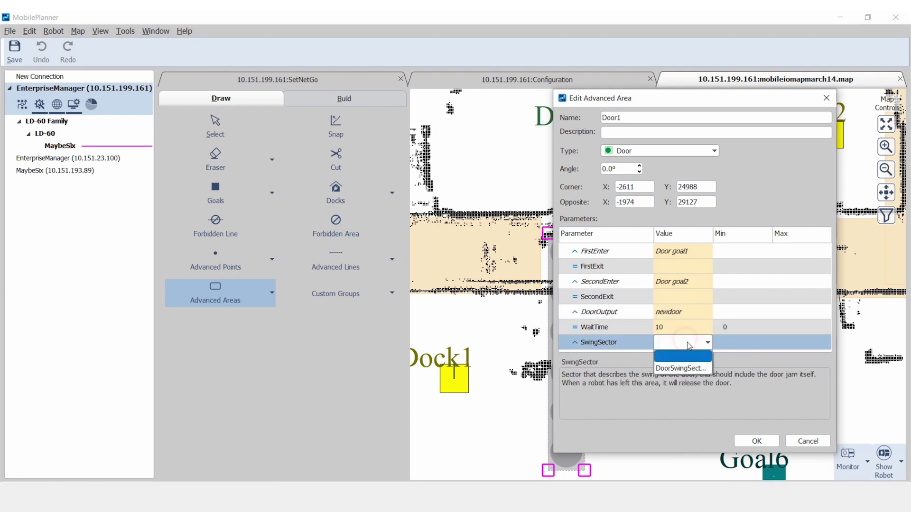
click(687, 368)
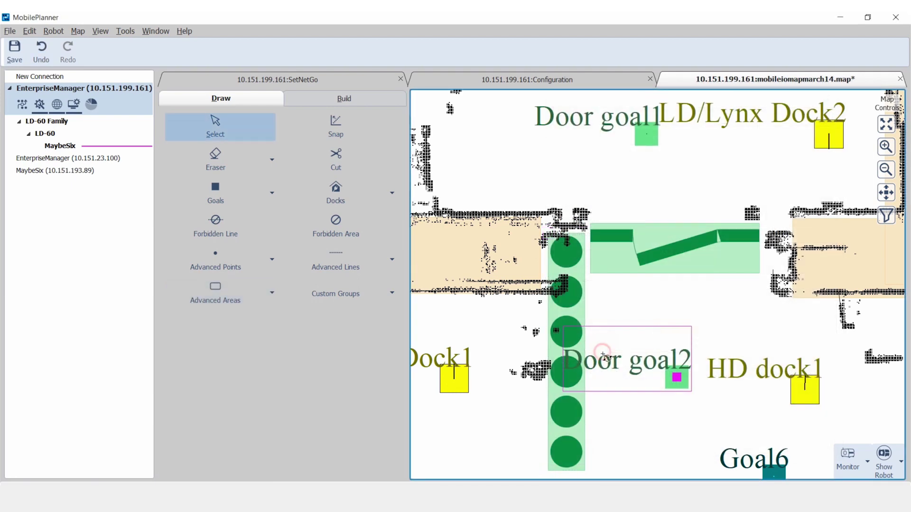
Rotate the door area to lie horizontally over the swing sector and resize it to span the doorway between both walls
mouse_move(579, 328)
mouse_down()
mouse_move(588, 337)
mouse_move(570, 317)
mouse_up()
drag(517, 351, 622, 248)
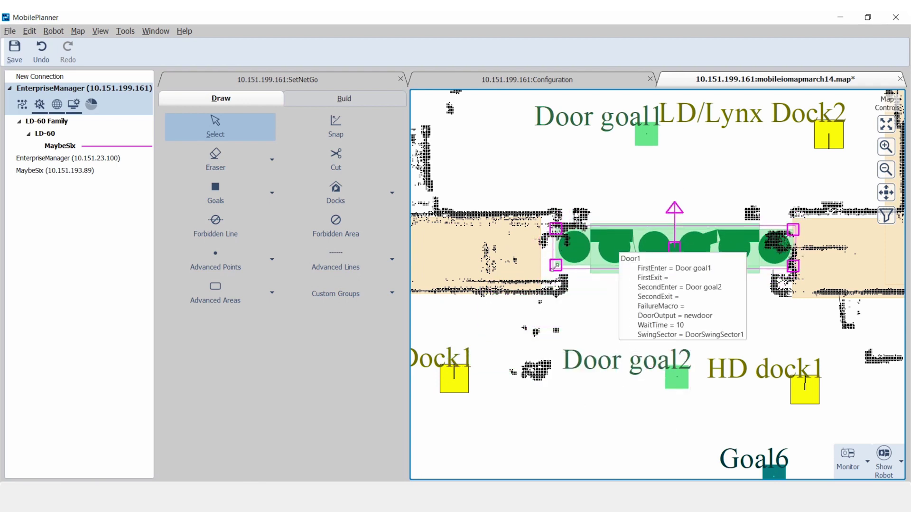
mouse_move(554, 266)
mouse_down()
mouse_move(540, 271)
mouse_move(522, 257)
mouse_move(550, 250)
mouse_up()
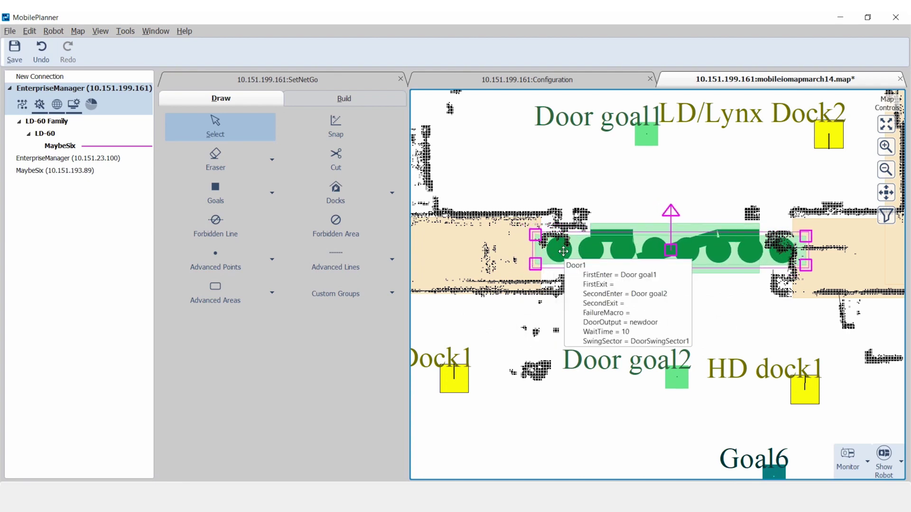
click(572, 308)
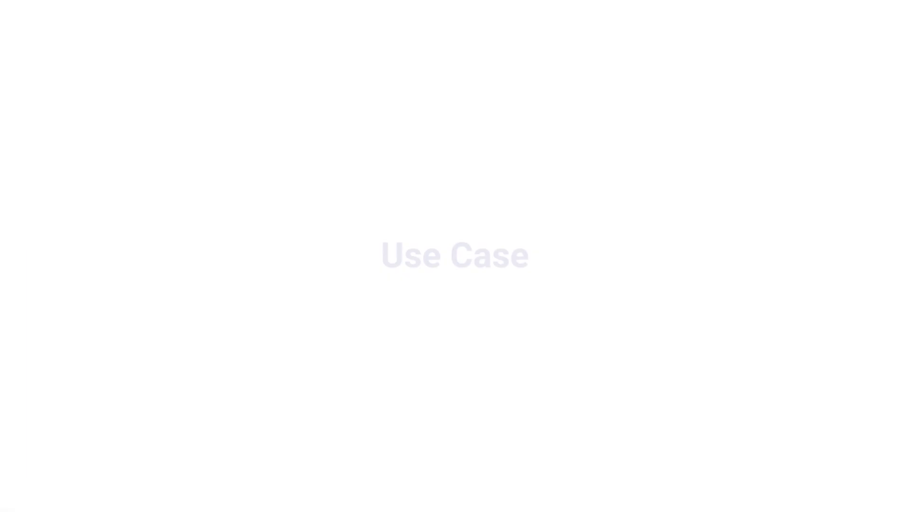